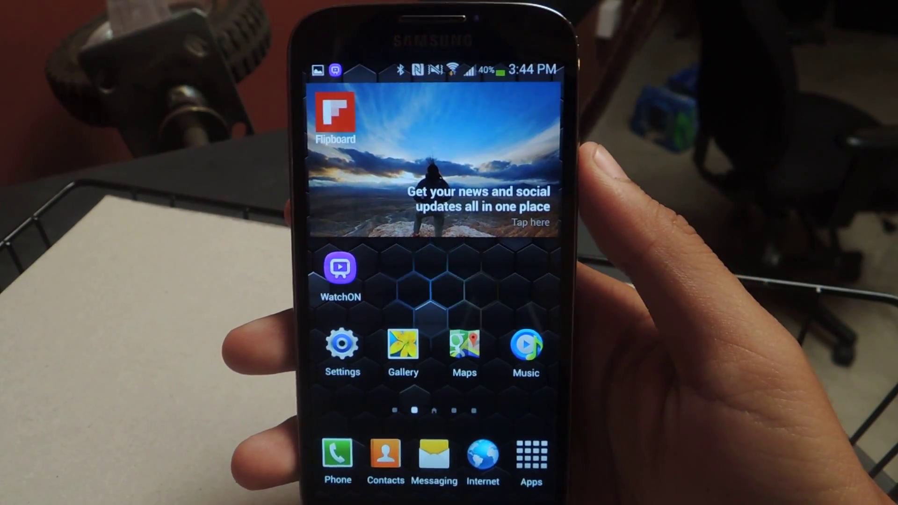
Swipe through the home screen pages, from the Flipboard page to the weather and Google search page
drag(526, 351, 420, 350)
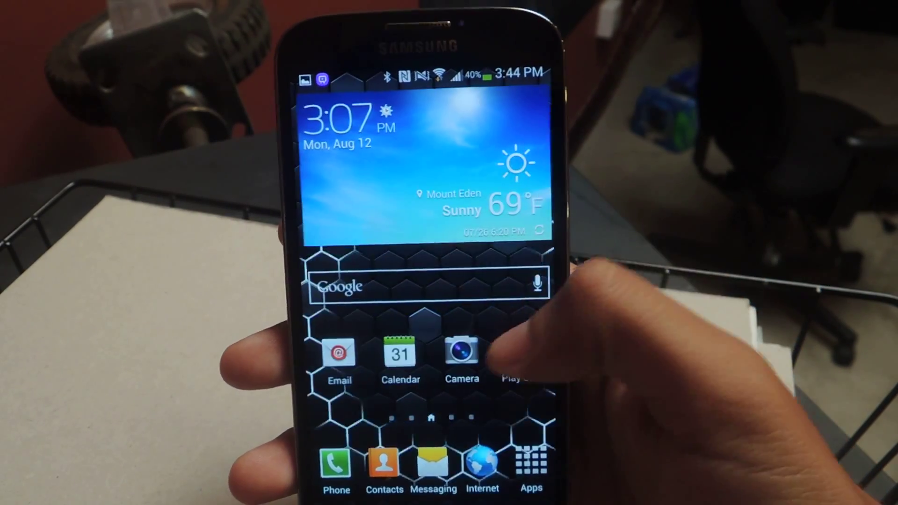
drag(505, 323, 351, 323)
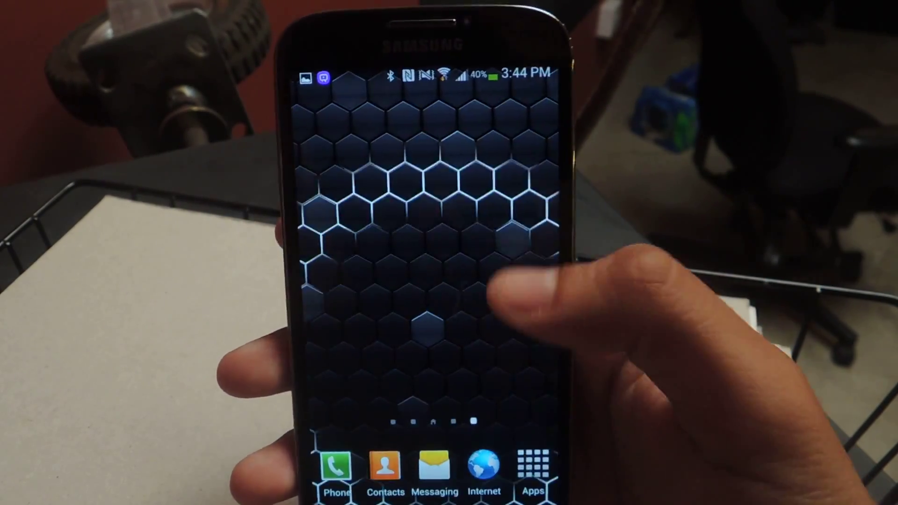
drag(505, 323, 351, 322)
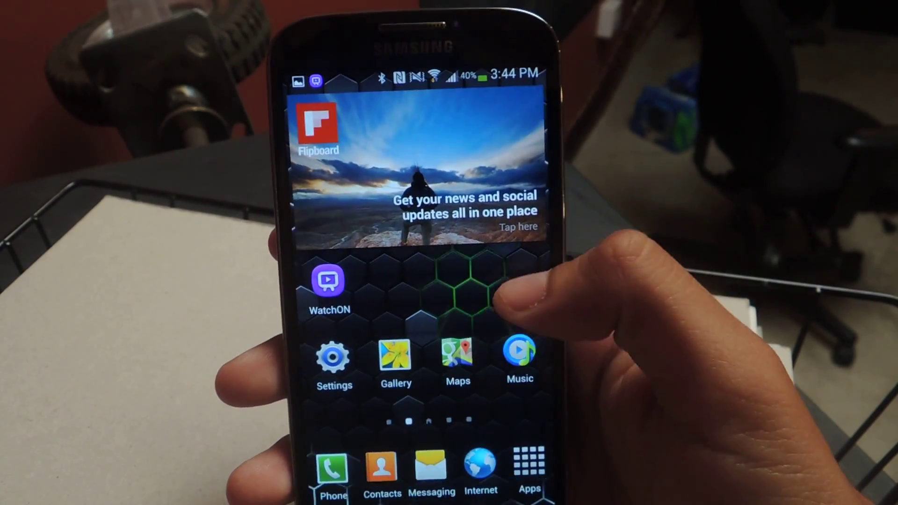
drag(520, 315, 407, 315)
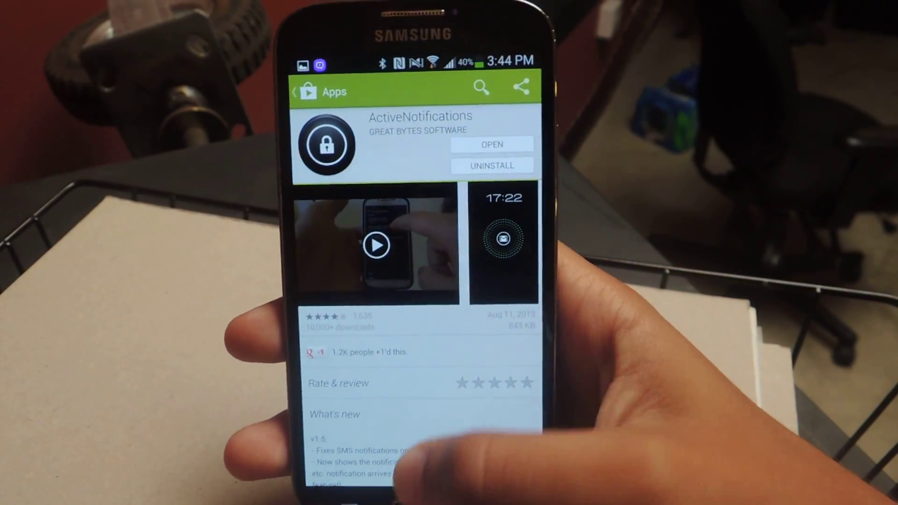
Go home from the Play Store and open Settings on the My device tab
click(415, 489)
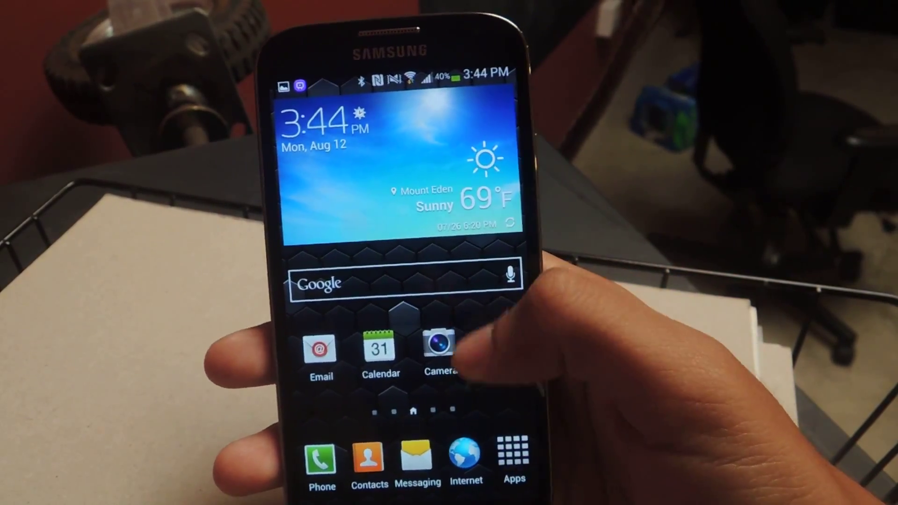
drag(421, 320, 512, 330)
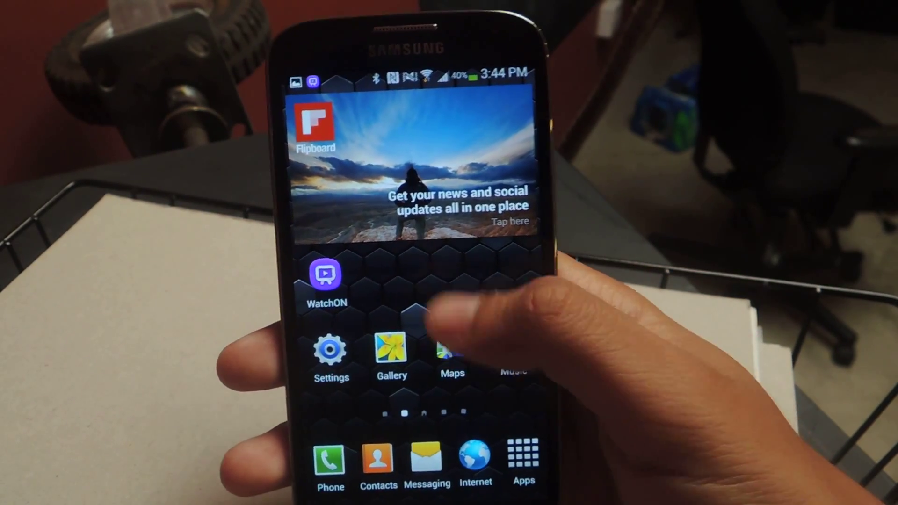
drag(484, 294, 351, 353)
click(351, 343)
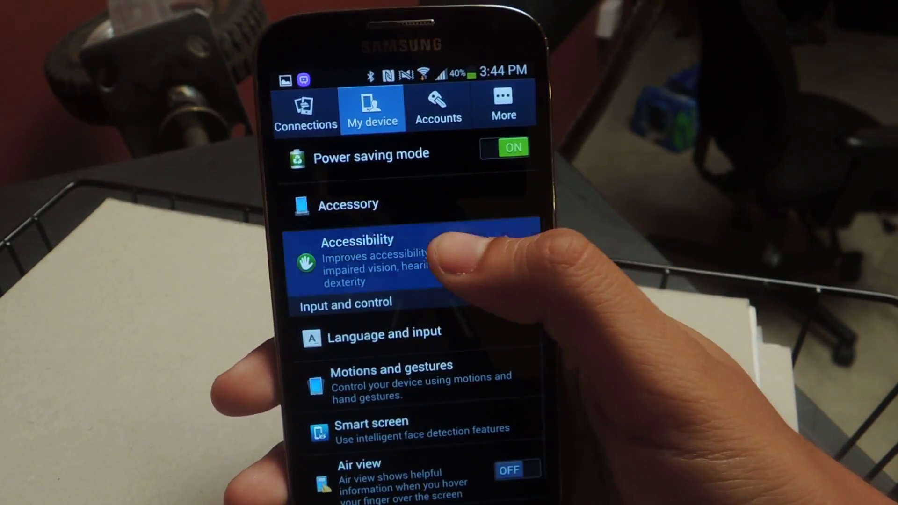
Check the ActiveNotifications service shows On in Accessibility, then go back home
click(435, 261)
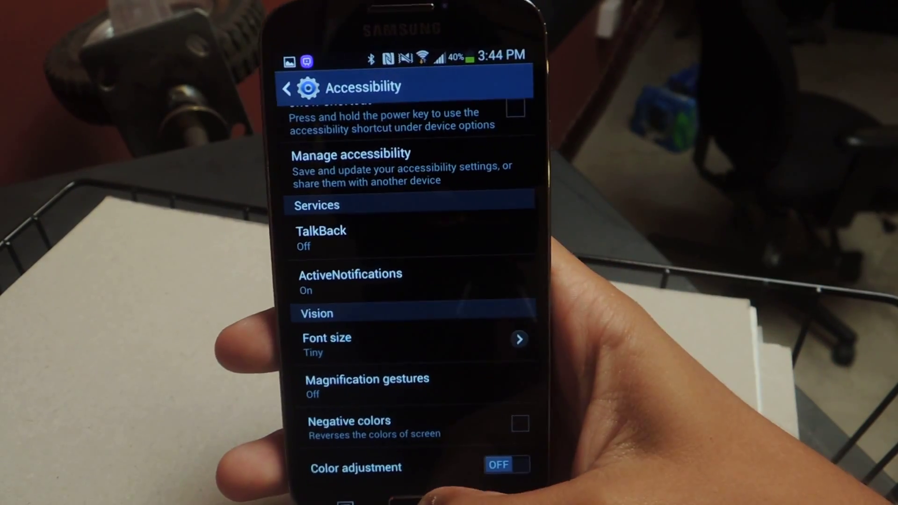
key(Home)
key(Home)
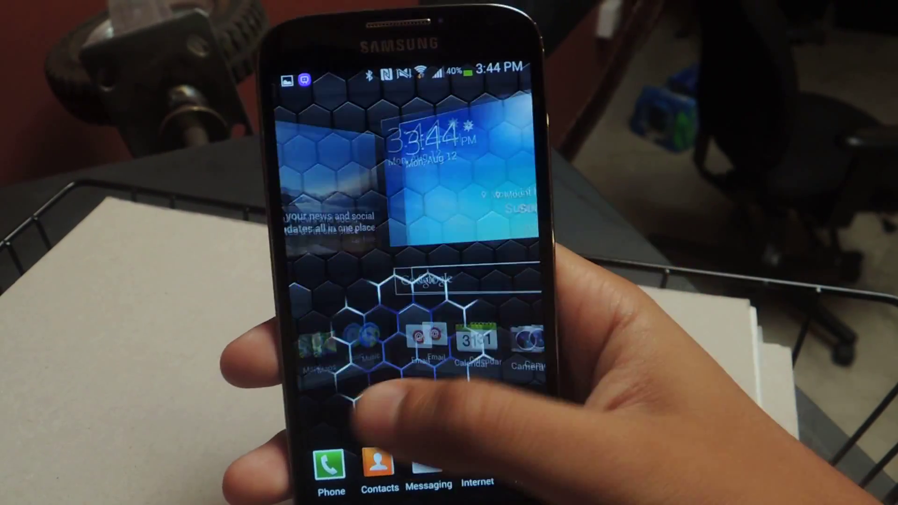
Launch ActiveNotifications from the app drawer, toggle Dripper Galaxy S4's notification type, and return home
click(518, 469)
click(311, 161)
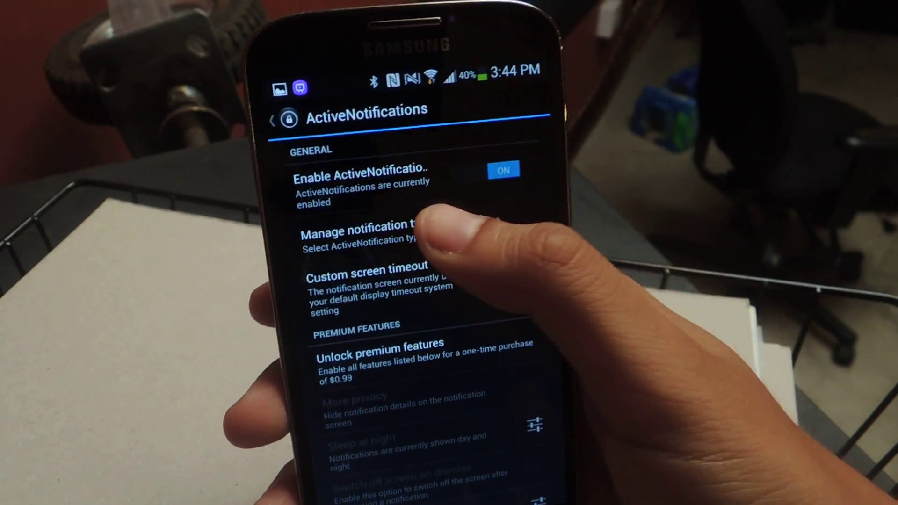
click(393, 221)
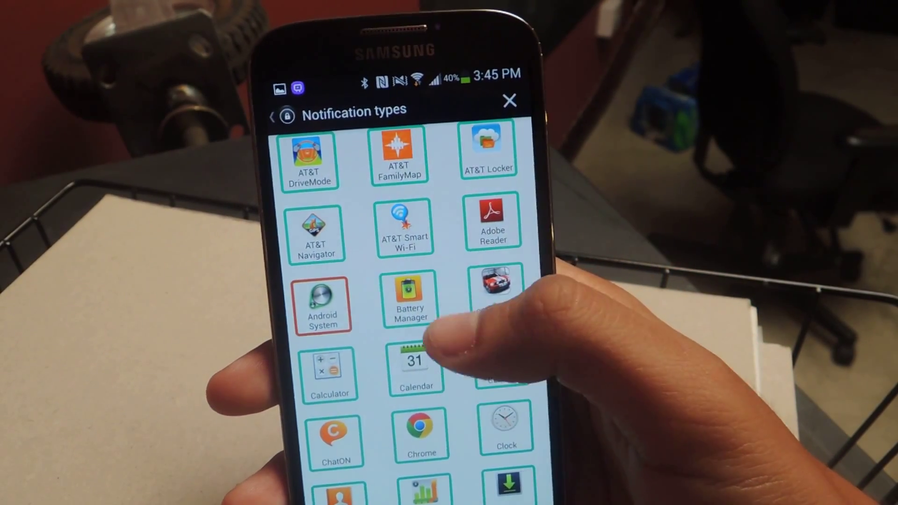
scroll(403, 315, down, 5)
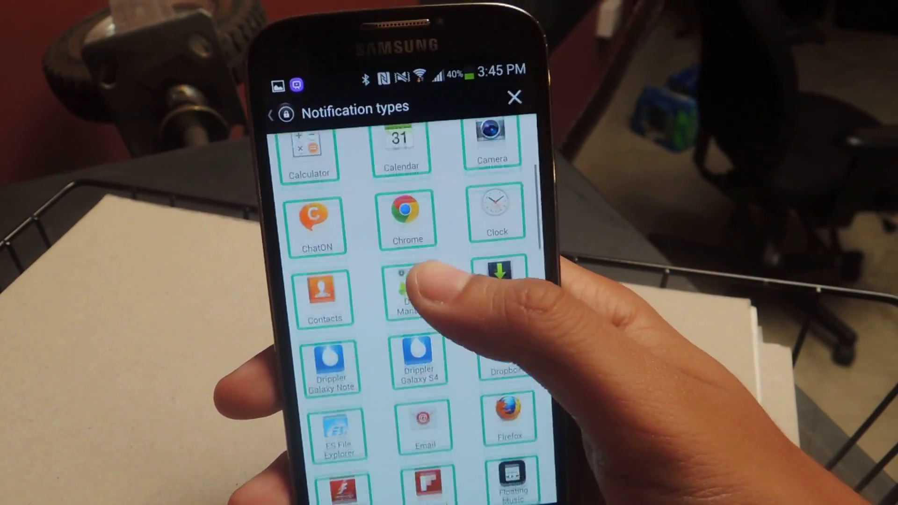
scroll(403, 316, up, 2)
click(413, 302)
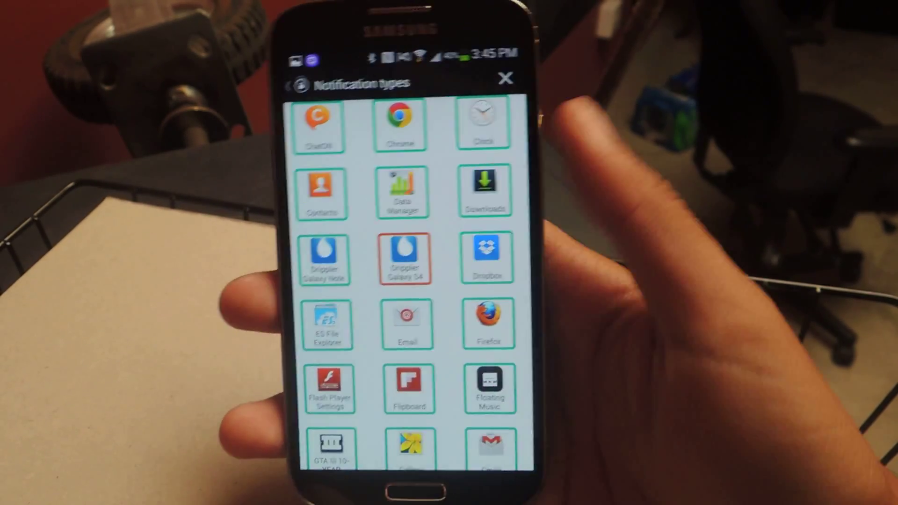
key(Home)
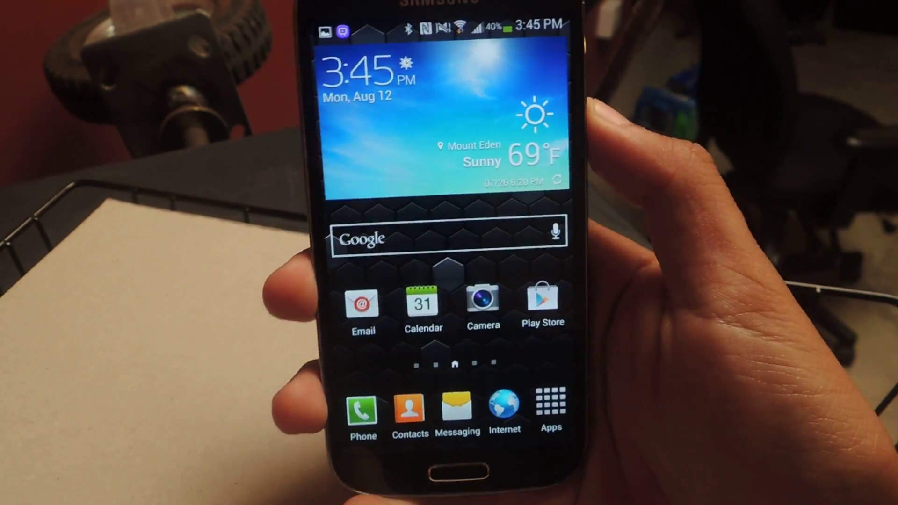
Turn the screen off with the power button and wait for an incoming message
key(XF86PowerOff)
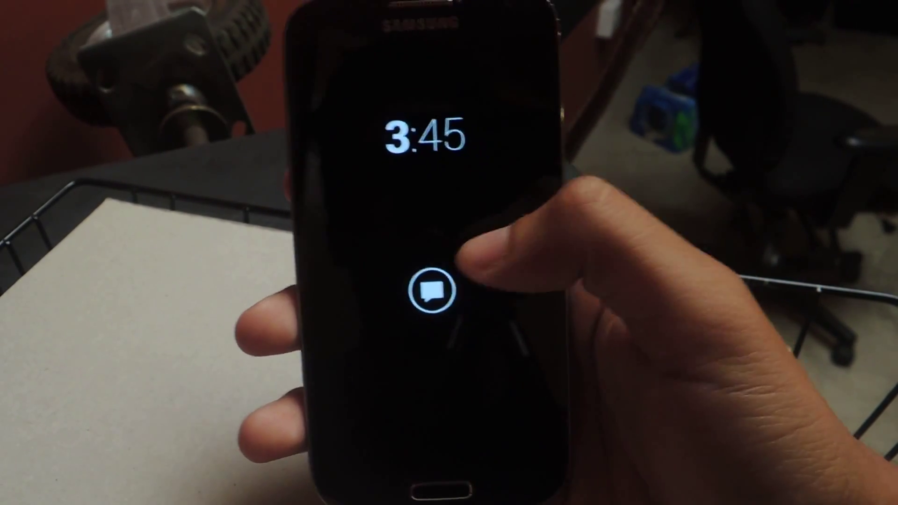
Reveal the Messaging 'New message' notification from 3:45 pm via the message icon
click(438, 295)
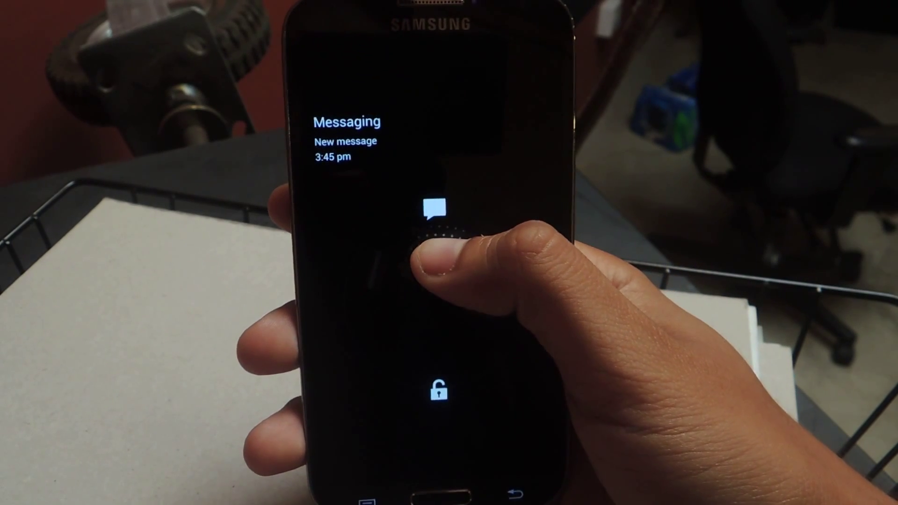